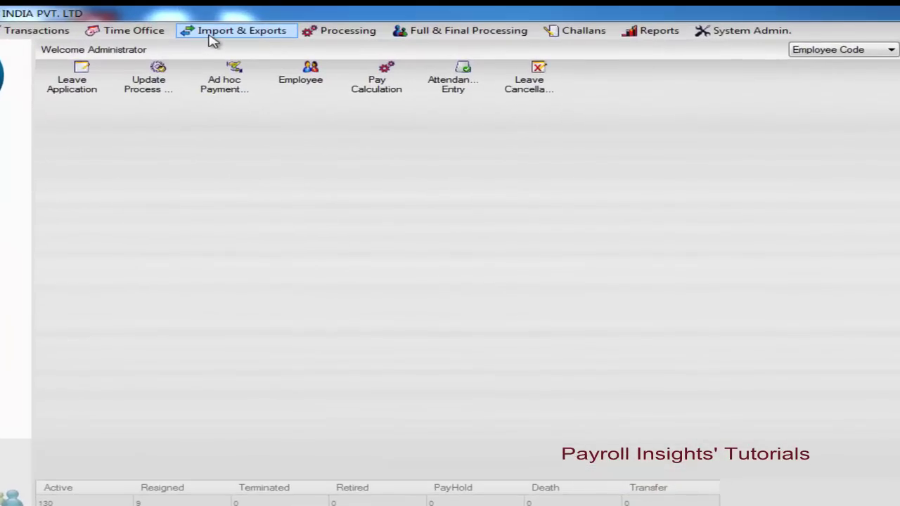
- Open Export Data and browse the Employee Data, Investment Declaration, Statutory, Reimbursements and Increment Transfer templates
left_click(213, 35)
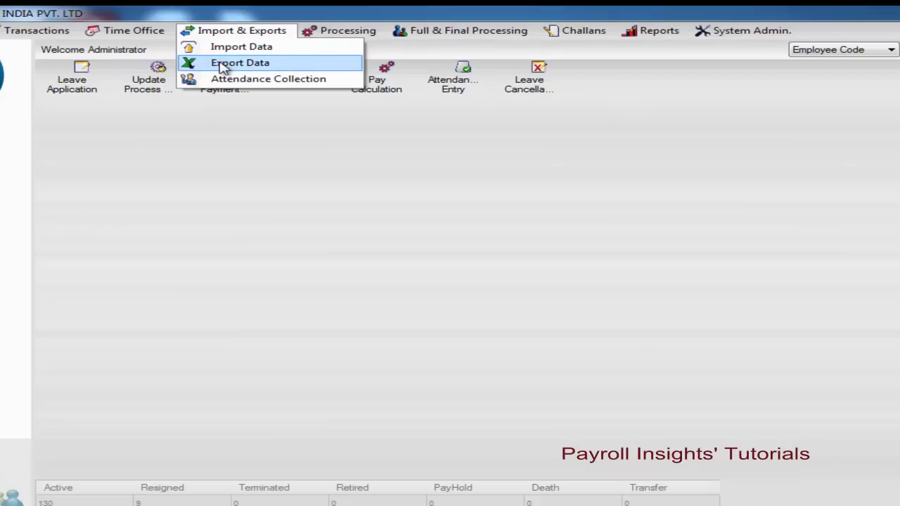
left_click(222, 65)
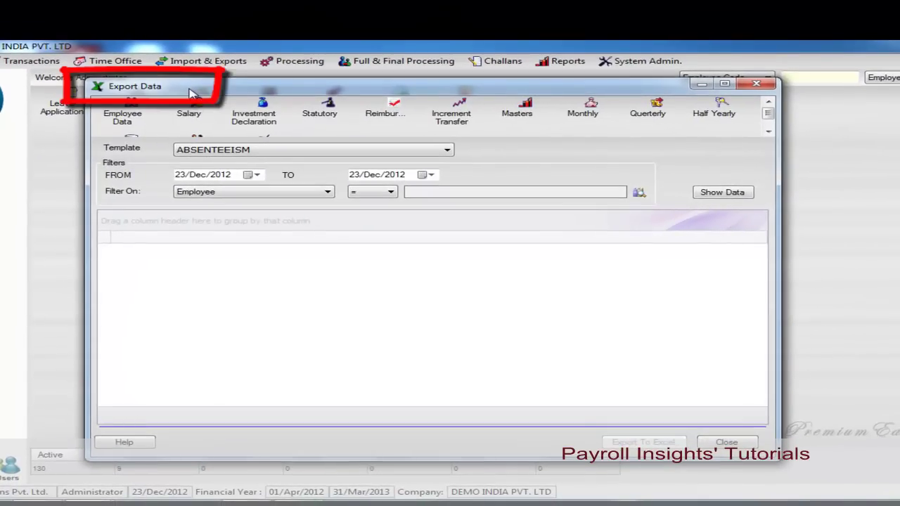
left_click(130, 118)
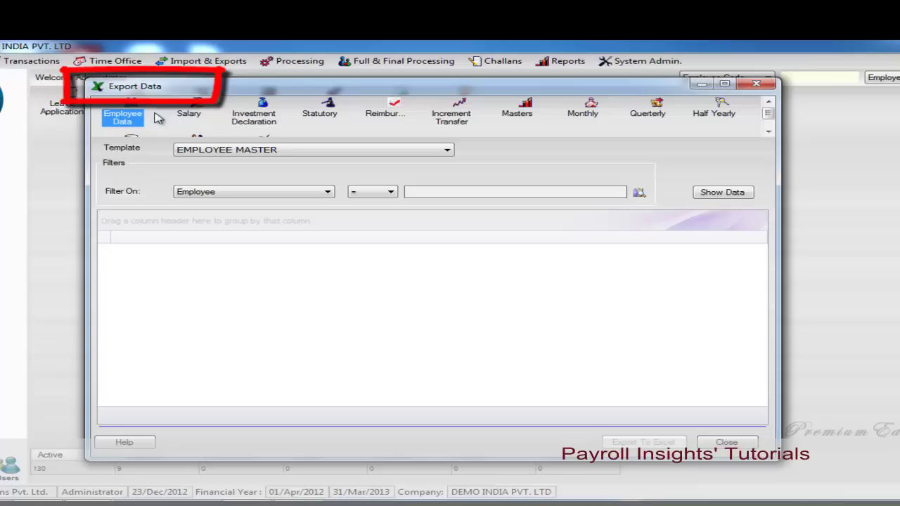
left_click(247, 116)
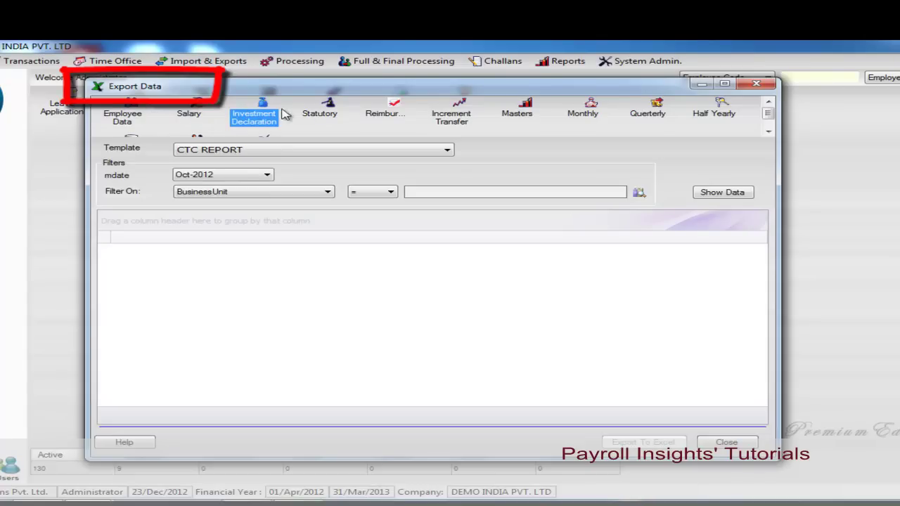
left_click(335, 115)
left_click(386, 115)
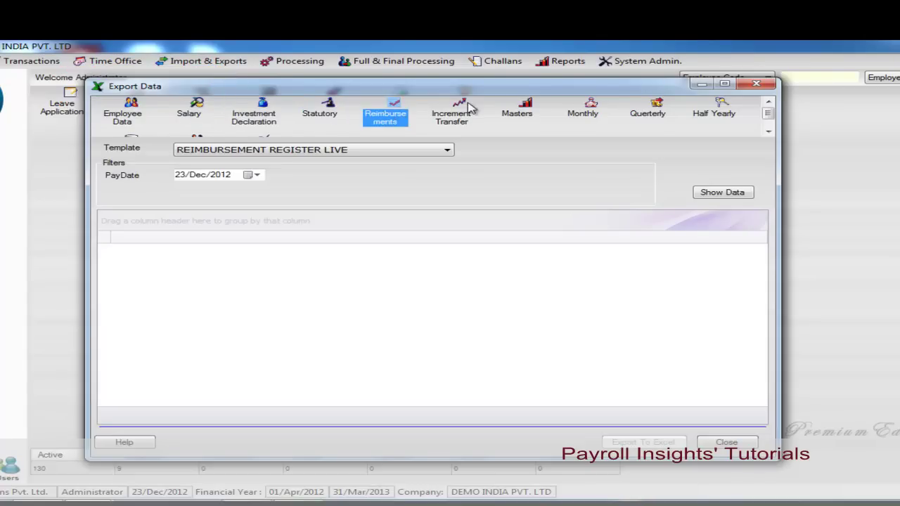
left_click(473, 114)
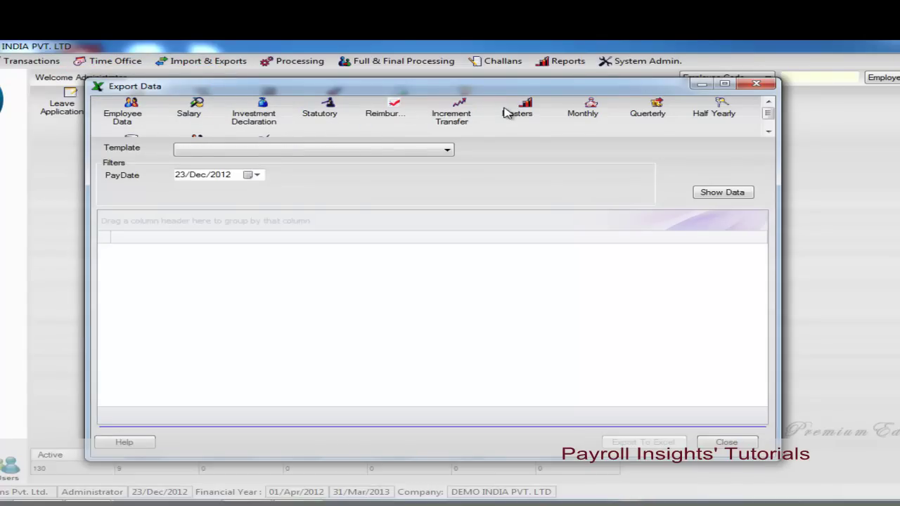
- Load the Statutory 'PF Challan Monthly(uploader)' template for Oct-2012 and export it to Excel
left_click(329, 114)
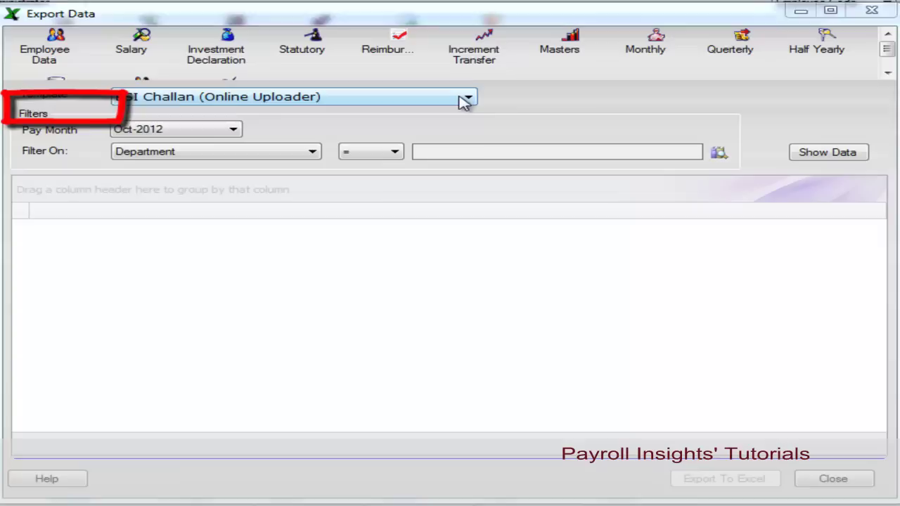
left_click(467, 107)
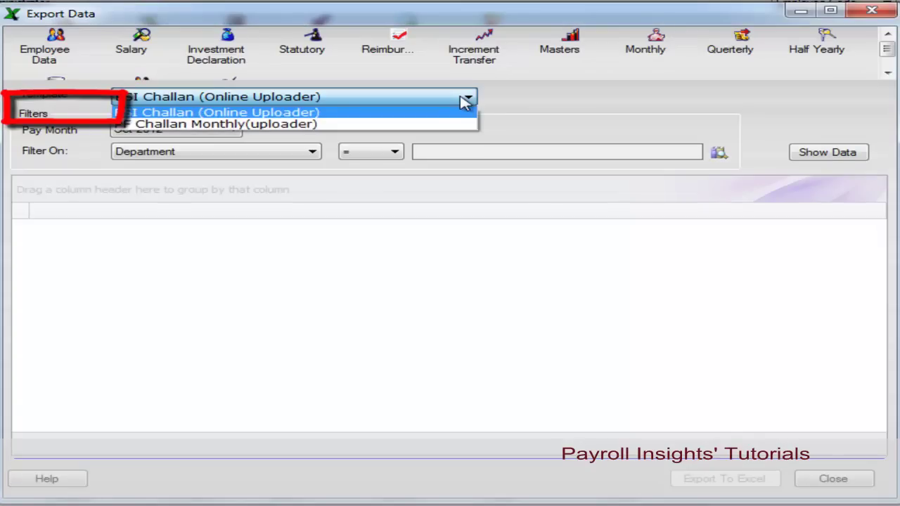
left_click(434, 125)
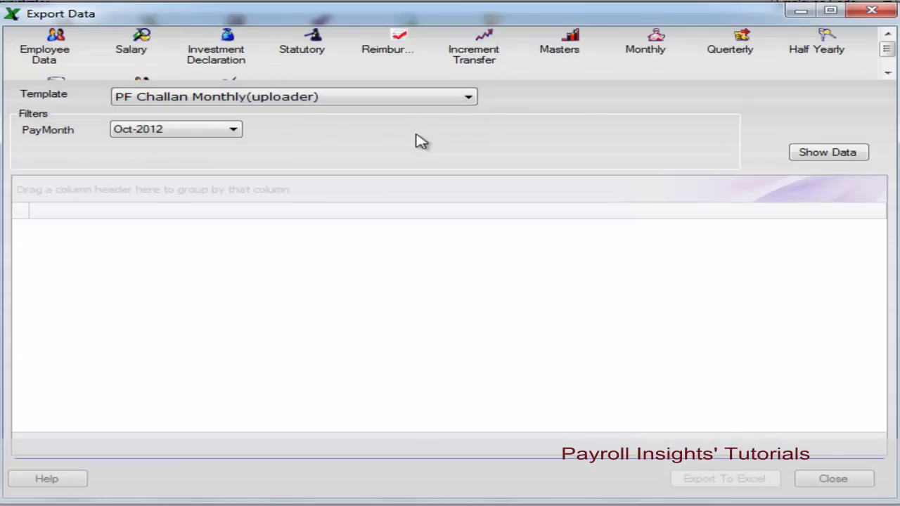
left_click(234, 131)
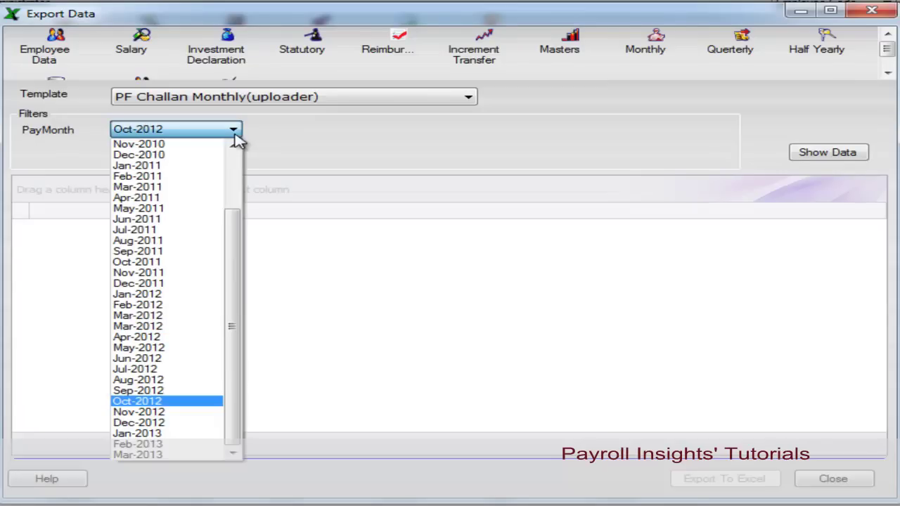
left_click(149, 405)
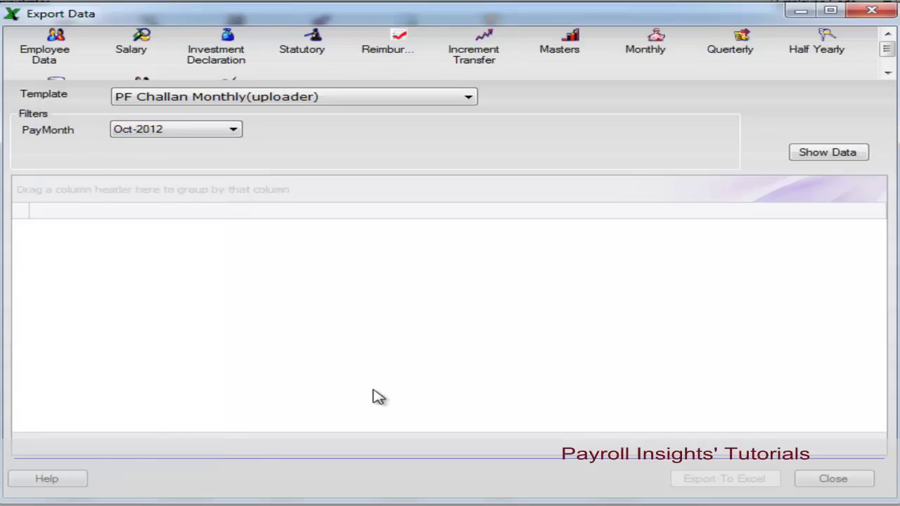
left_click(818, 161)
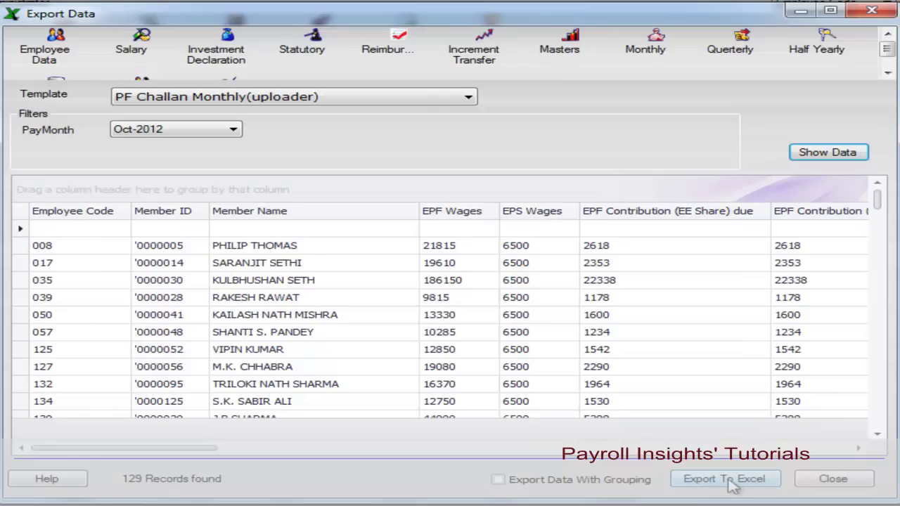
left_click(732, 484)
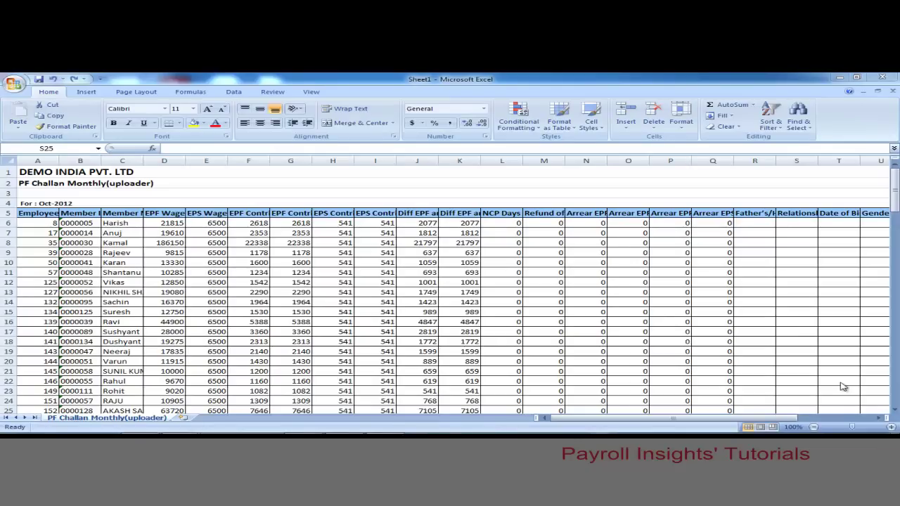
- Move past the table to empty cell AA6 and start a formula there
left_click(162, 215)
left_click(209, 213)
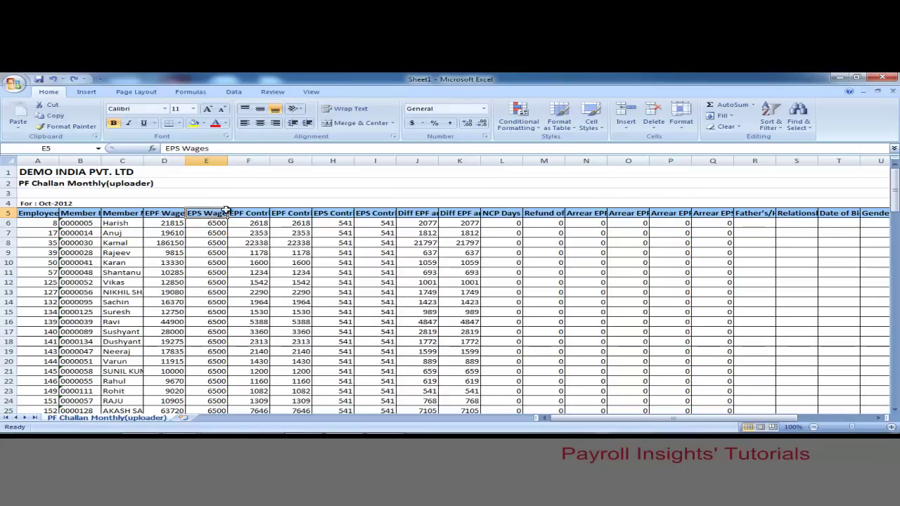
left_click(849, 419)
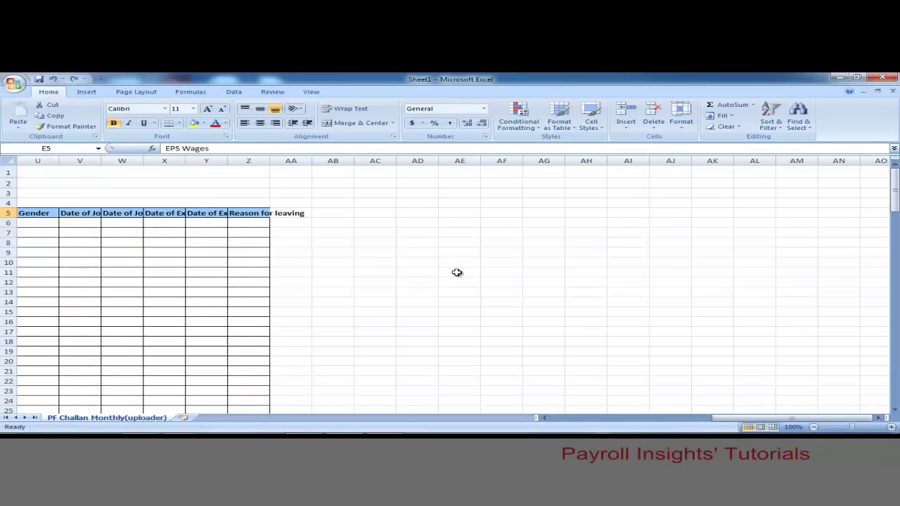
left_click(290, 223)
type("=")
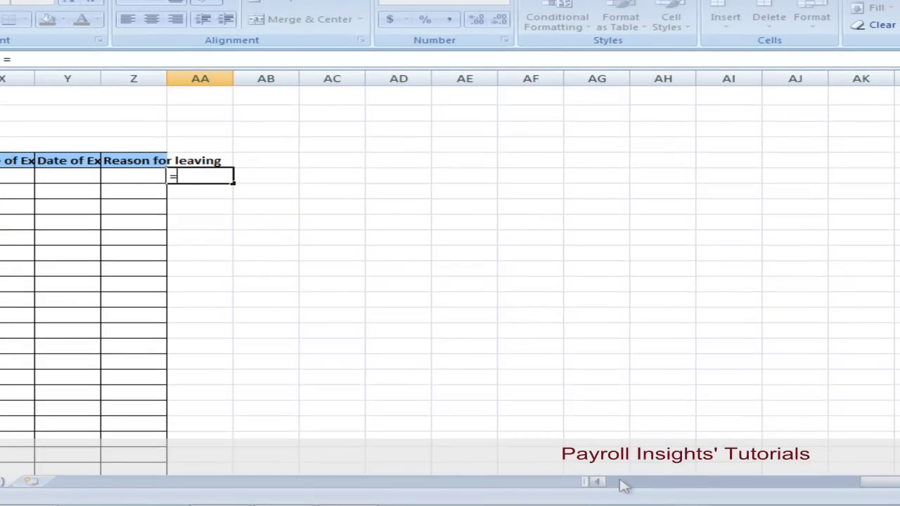
left_click(619, 478)
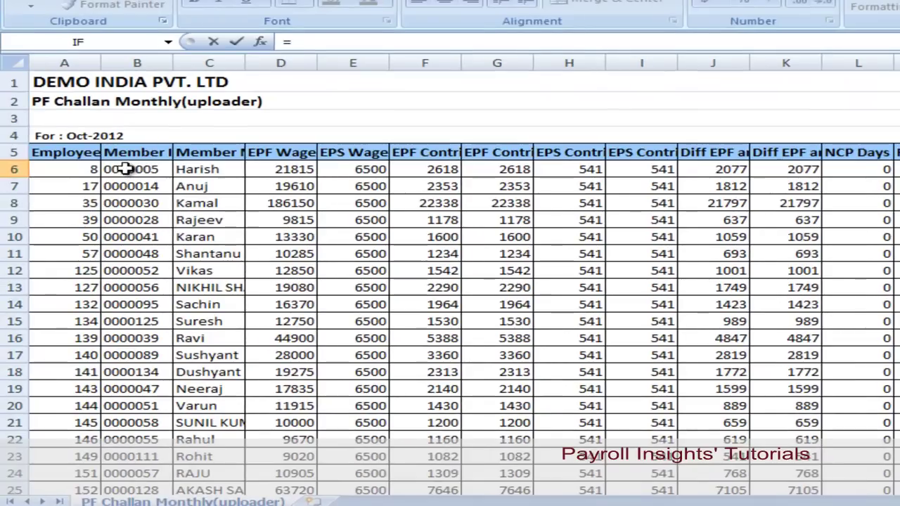
- Chain B6, C6 and D6 in the AA6 formula with "#~#" separators
left_click(127, 171)
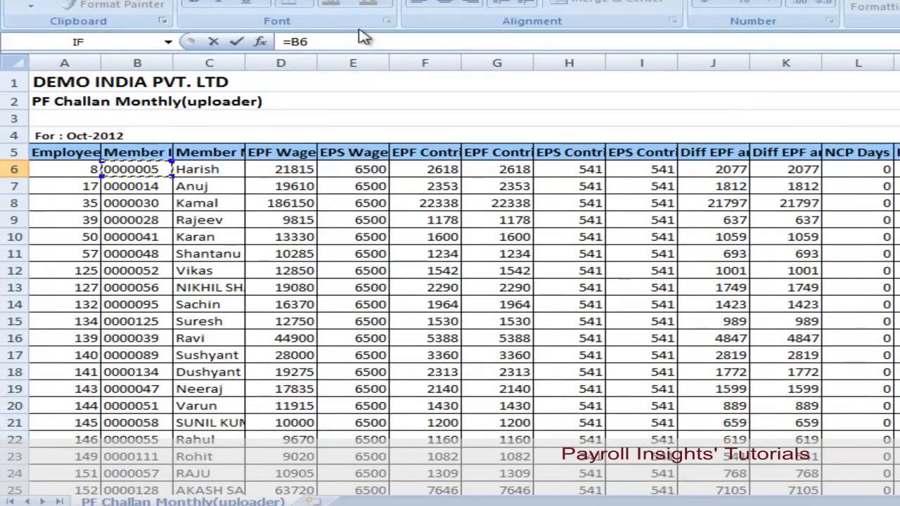
type("&")
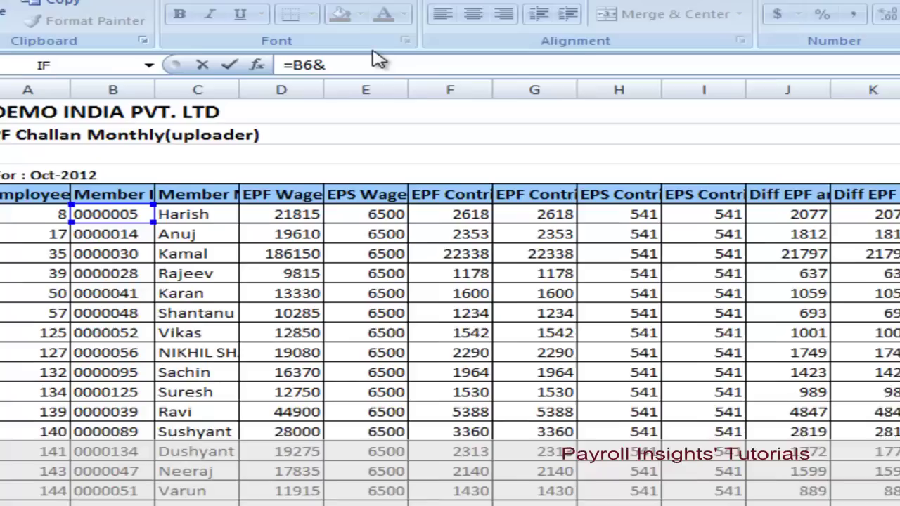
type("\"#")
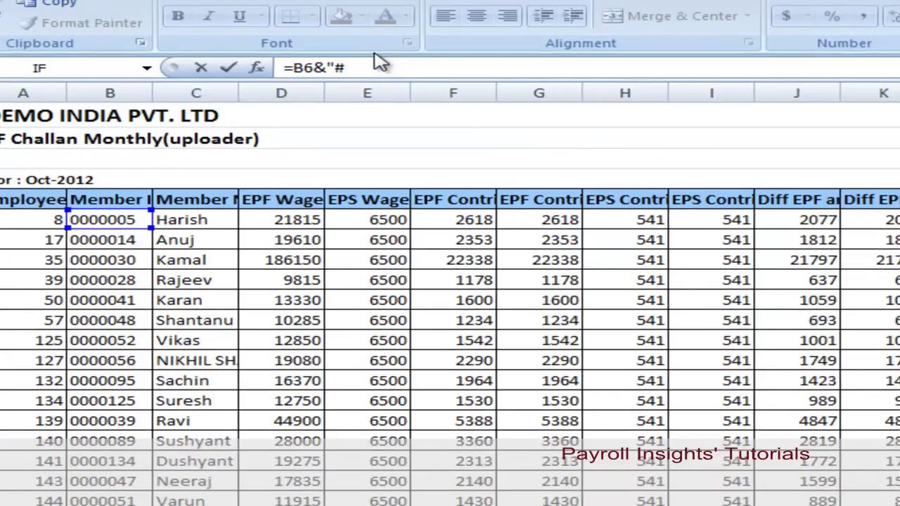
type("~#")
type("\"")
type("&")
left_click(211, 219)
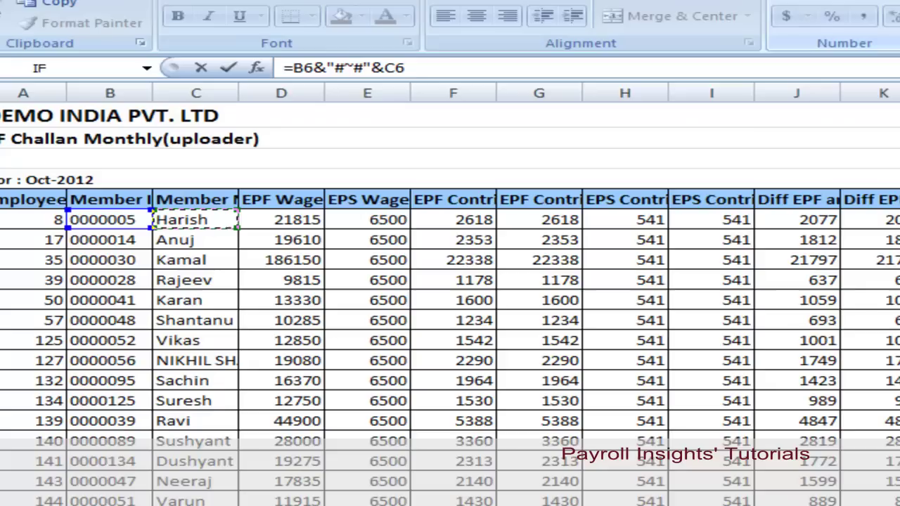
type("&")
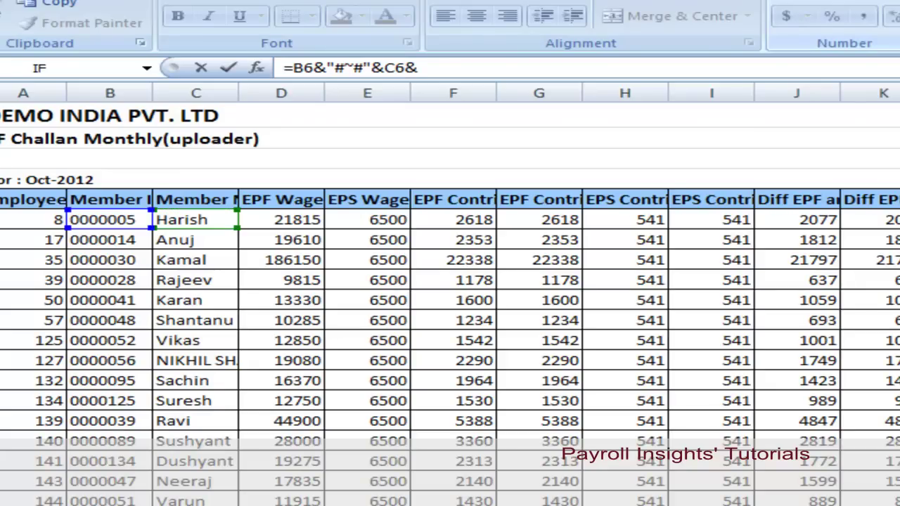
type("\"#~")
type("#\"")
type("&")
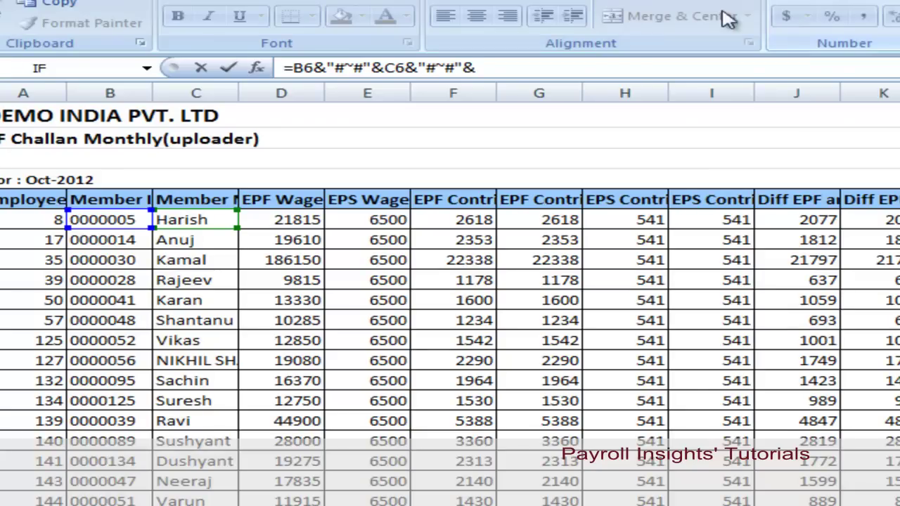
left_click(285, 220)
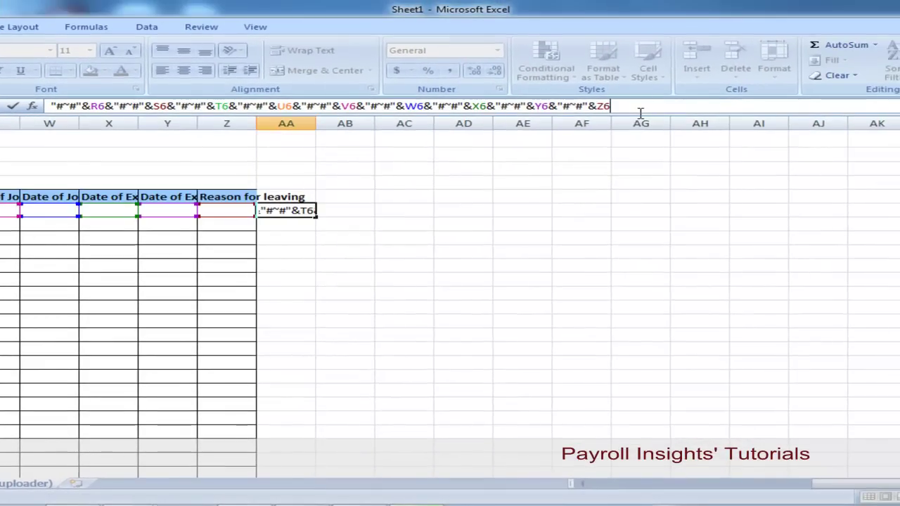
- Commit the AA6 formula and fill it down column AA to the last payroll row
key("Return")
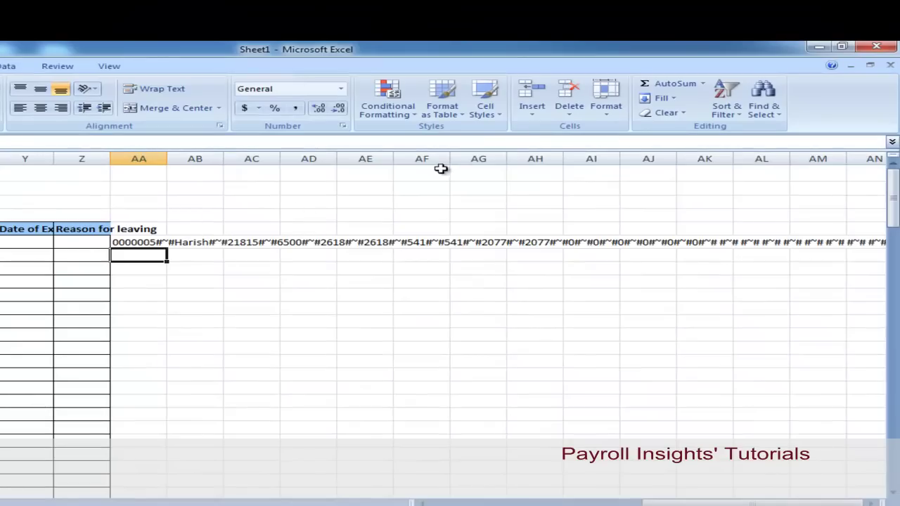
left_click(149, 241)
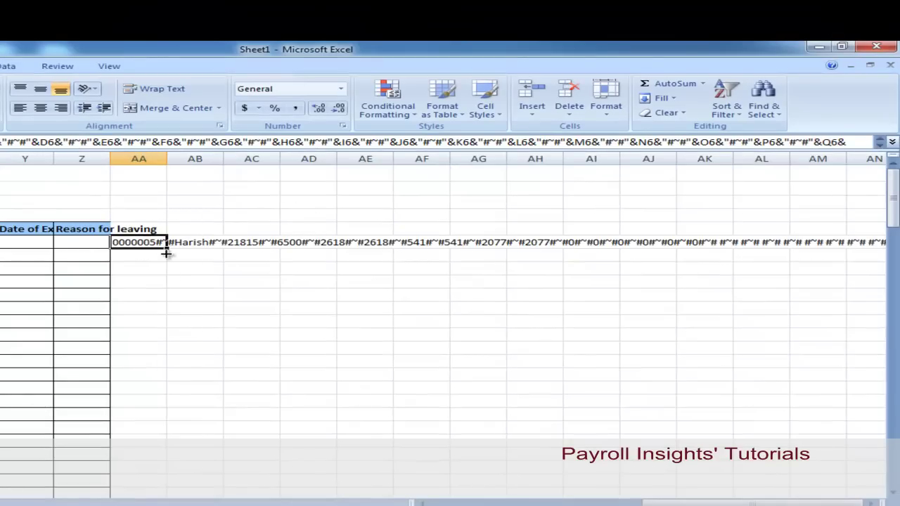
left_click_drag(166, 254, 141, 492)
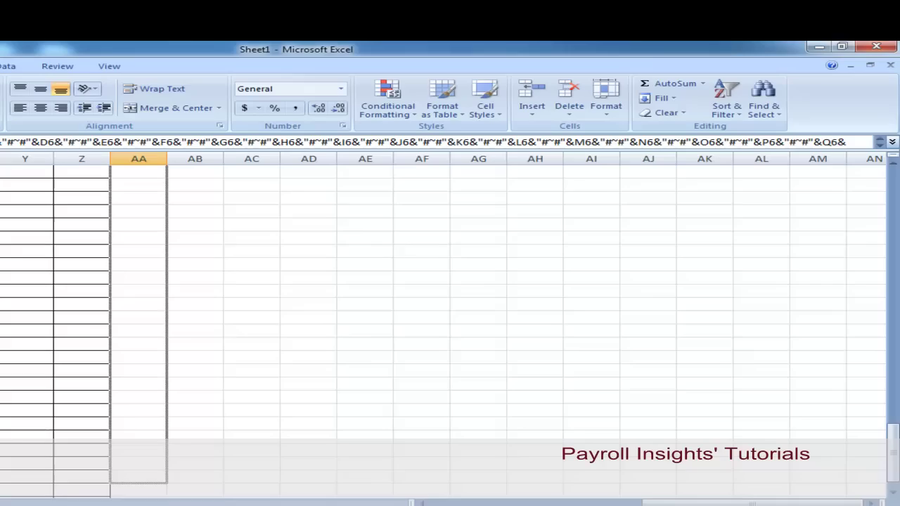
left_click_drag(141, 488, 143, 471)
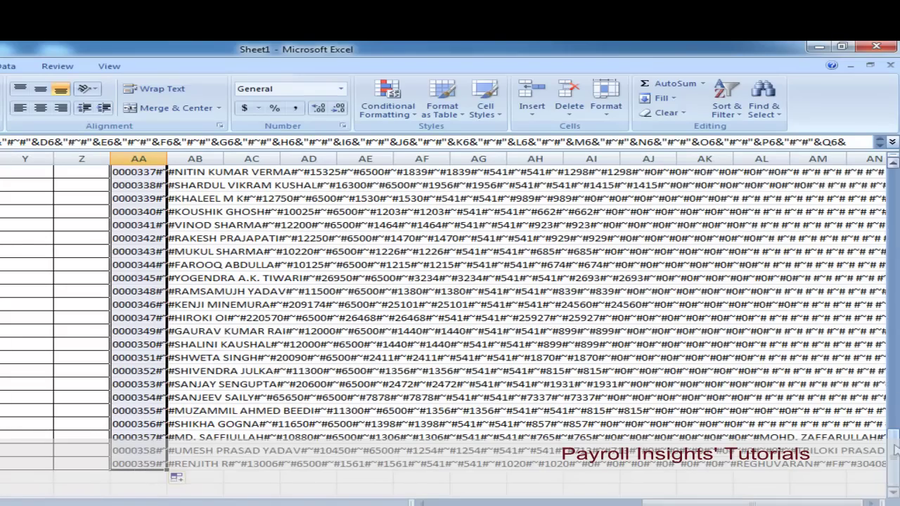
left_click_drag(893, 450, 892, 440)
scroll(450, 247, "up", 2)
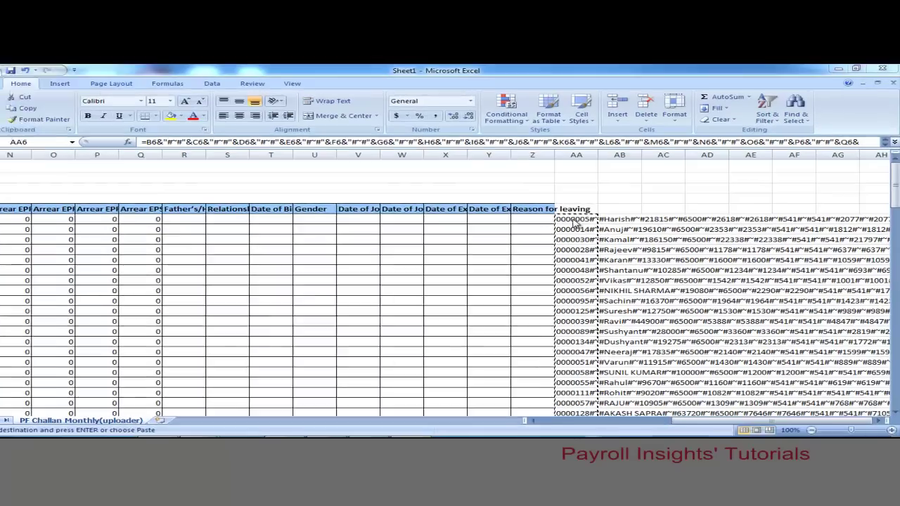
- Copy the joined rows from AA6 down to the last payroll row
key("ctrl+c")
mouse_move(395, 150)
left_mouse_down()
mouse_move(408, 430)
mouse_move(444, 446)
left_mouse_up()
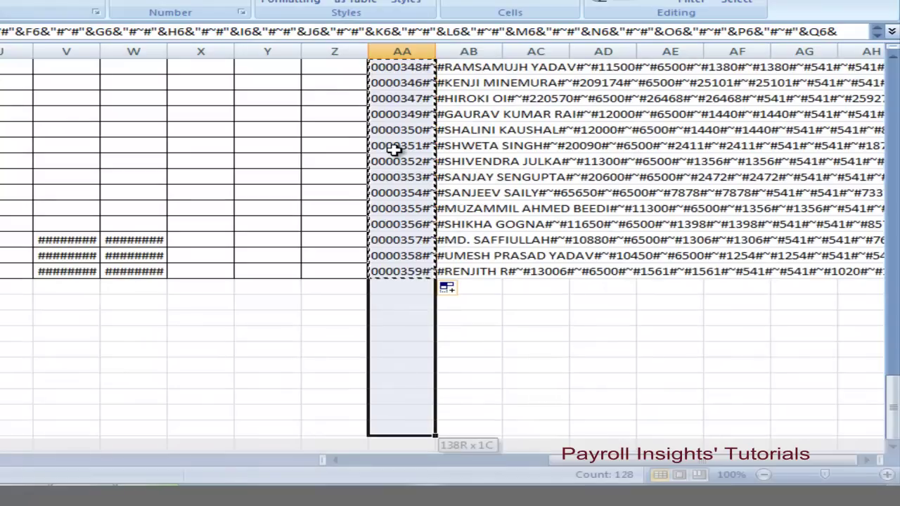
left_click_drag(444, 446, 446, 287)
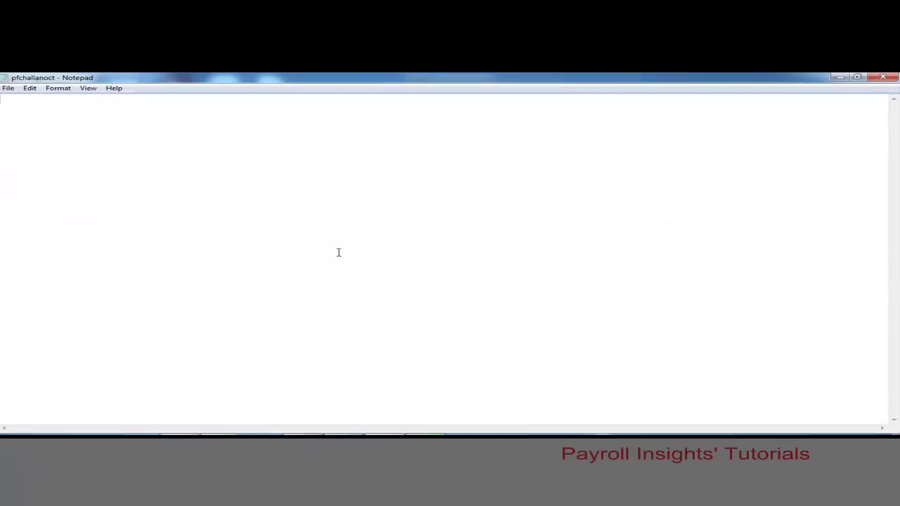
- Paste the #~#-joined rows, ending with member 0000359, into the empty pfchallanoct file
right_click(313, 185)
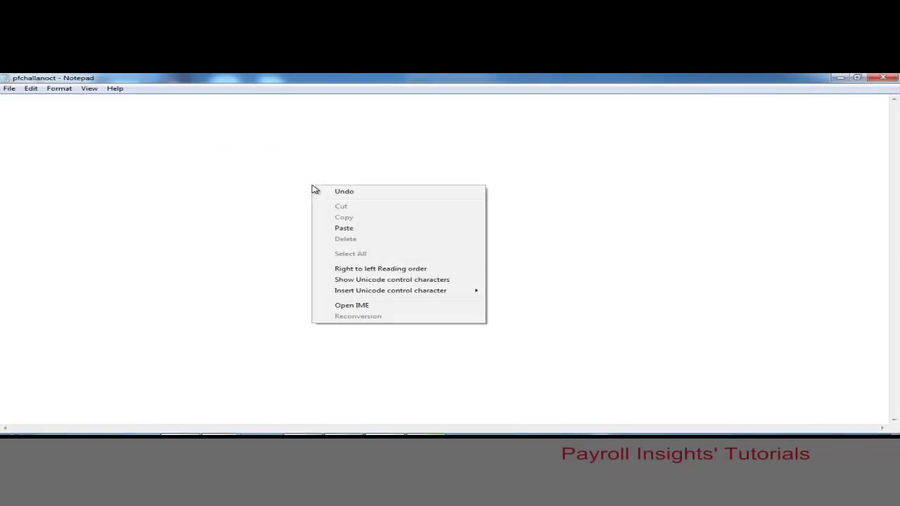
left_click(343, 229)
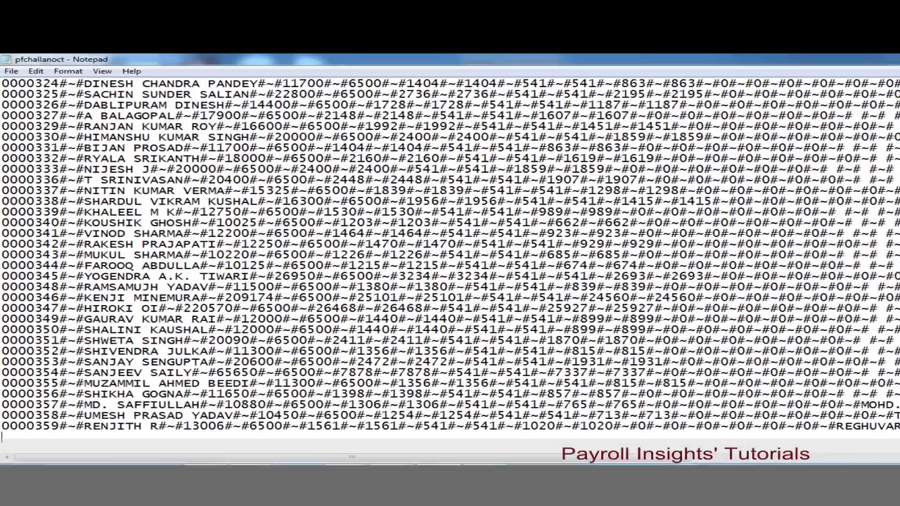